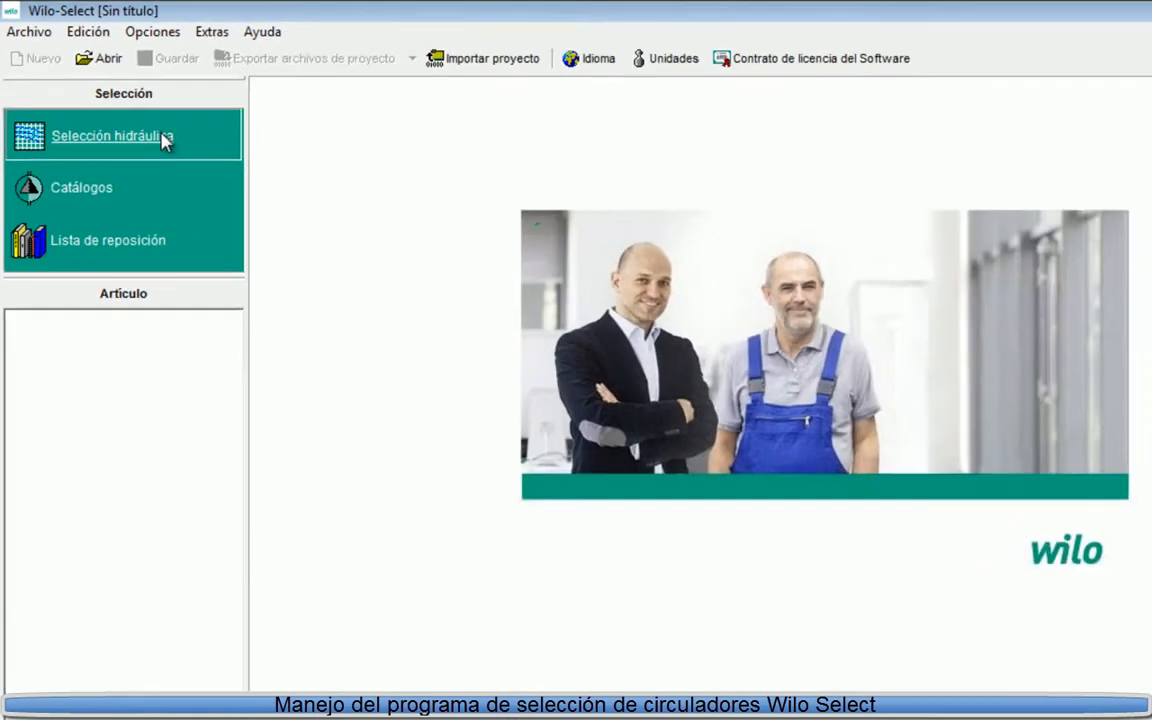
# Start a hydraulic selection for Agua caliente sanitaria with a total flow of 0,12 m³/h and a total head of 4,65 m.
pyautogui.click(340, 290)
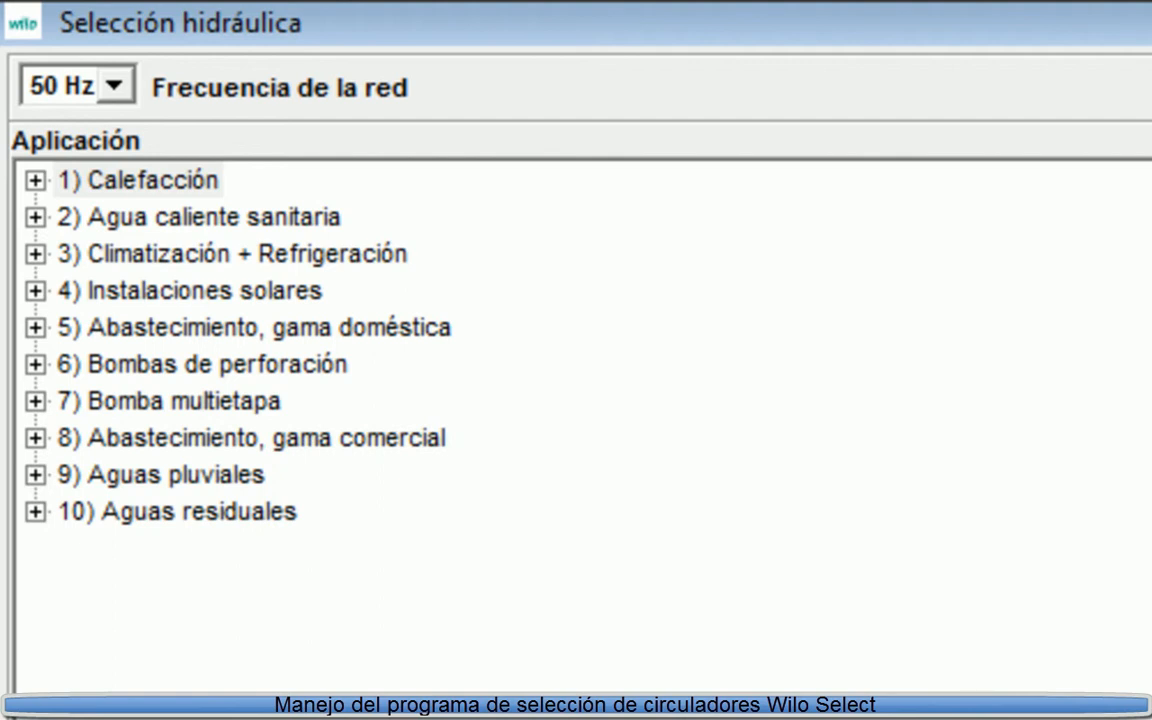
pyautogui.click(247, 231)
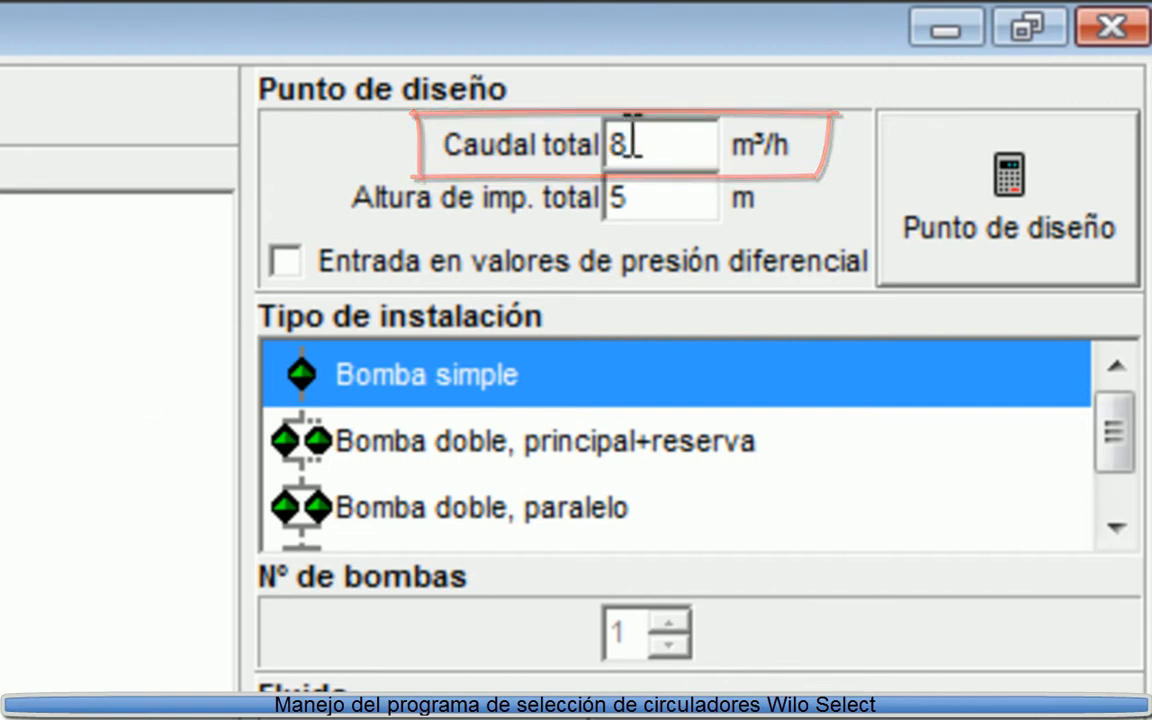
pyautogui.moveTo(658, 141); pyautogui.dragTo(549, 115)
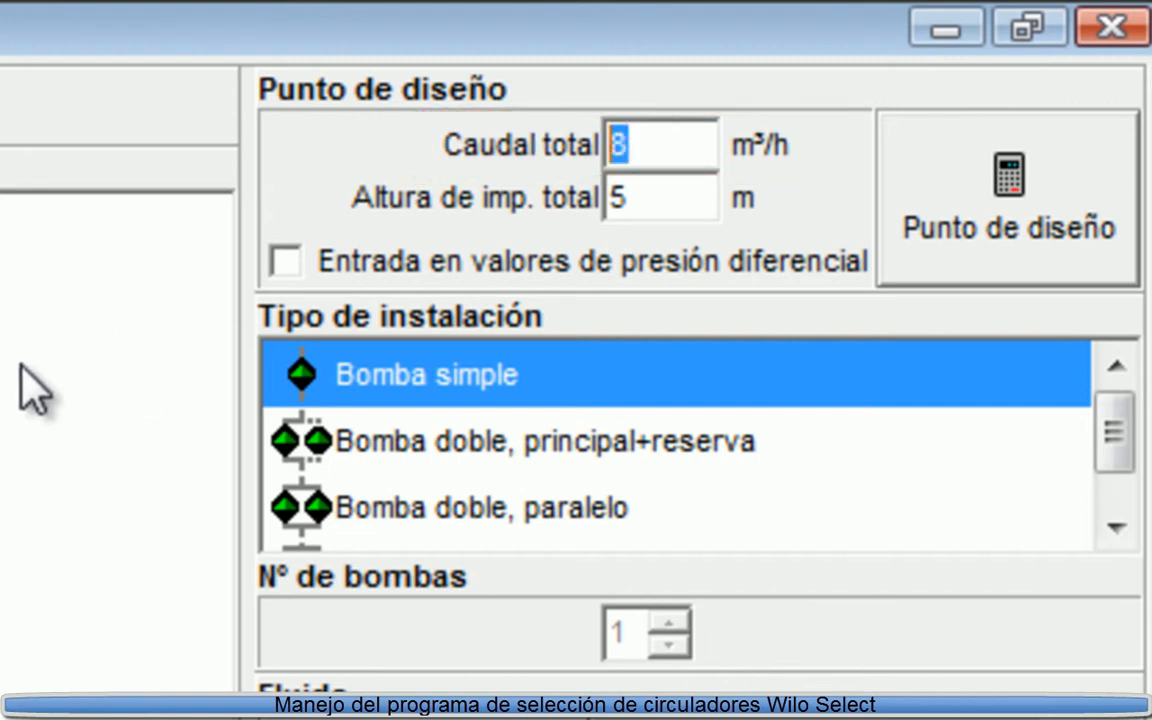
pyautogui.write('0,12')
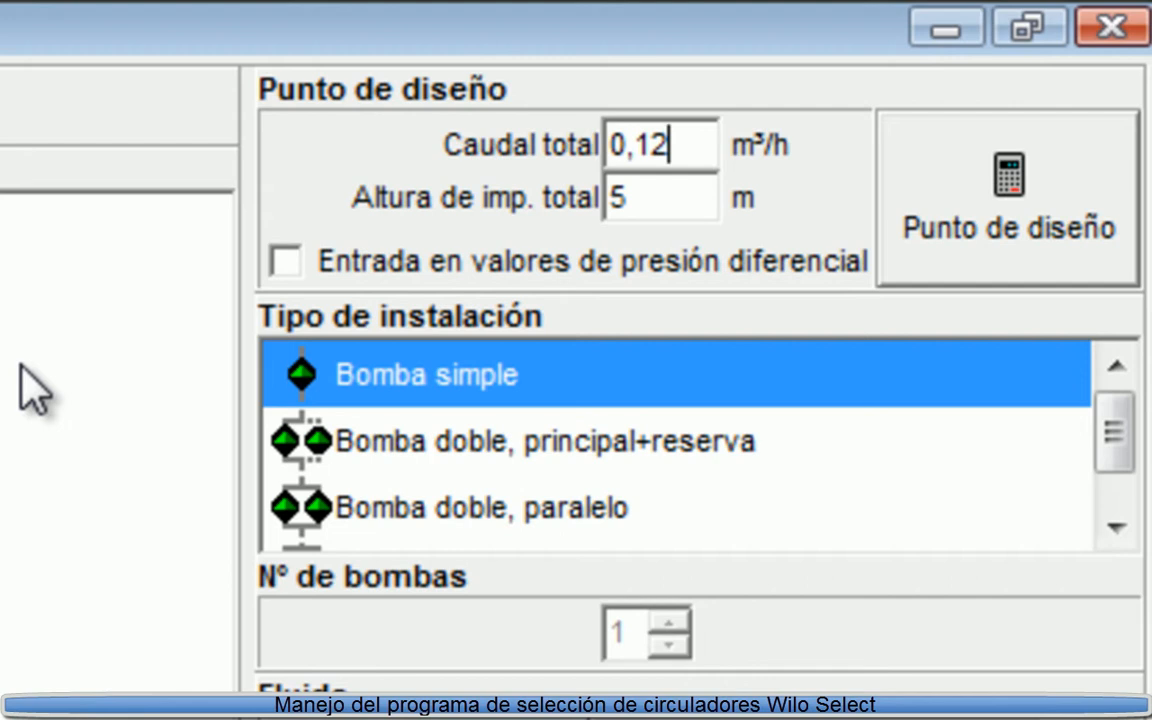
pyautogui.moveTo(620, 190); pyautogui.dragTo(594, 206)
pyautogui.write('4,65')
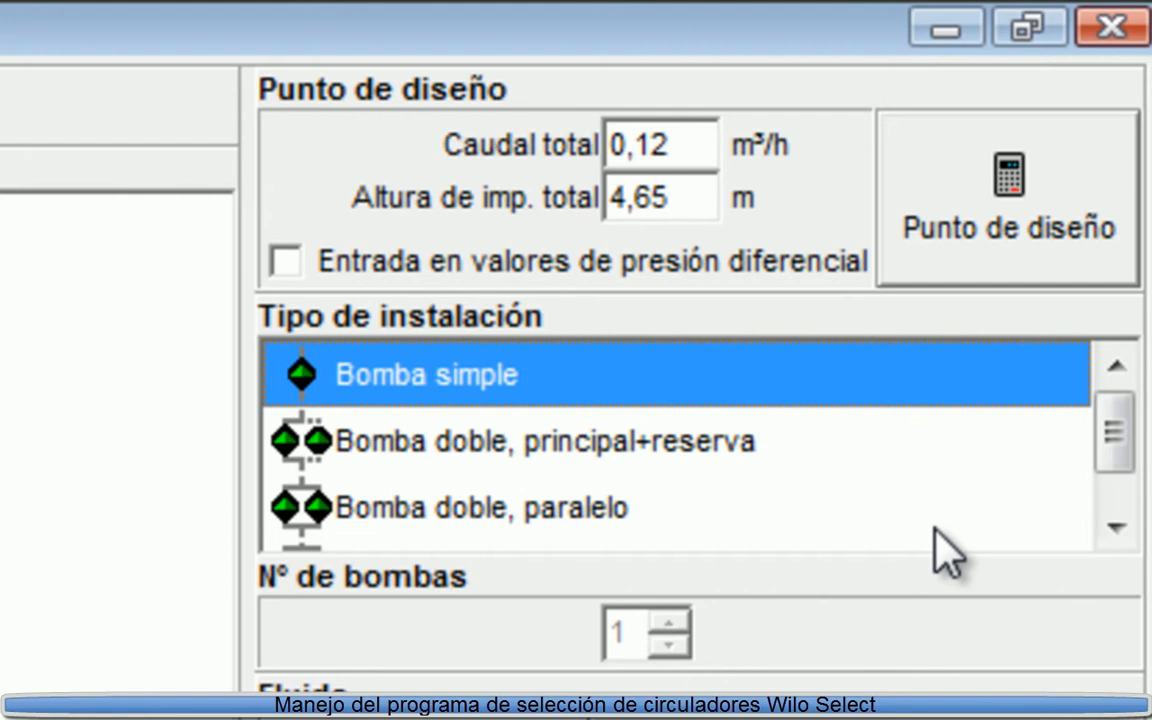
# Review the installation types, and set the fluid to Agua potable at 50 °C.
pyautogui.click(1113, 527)
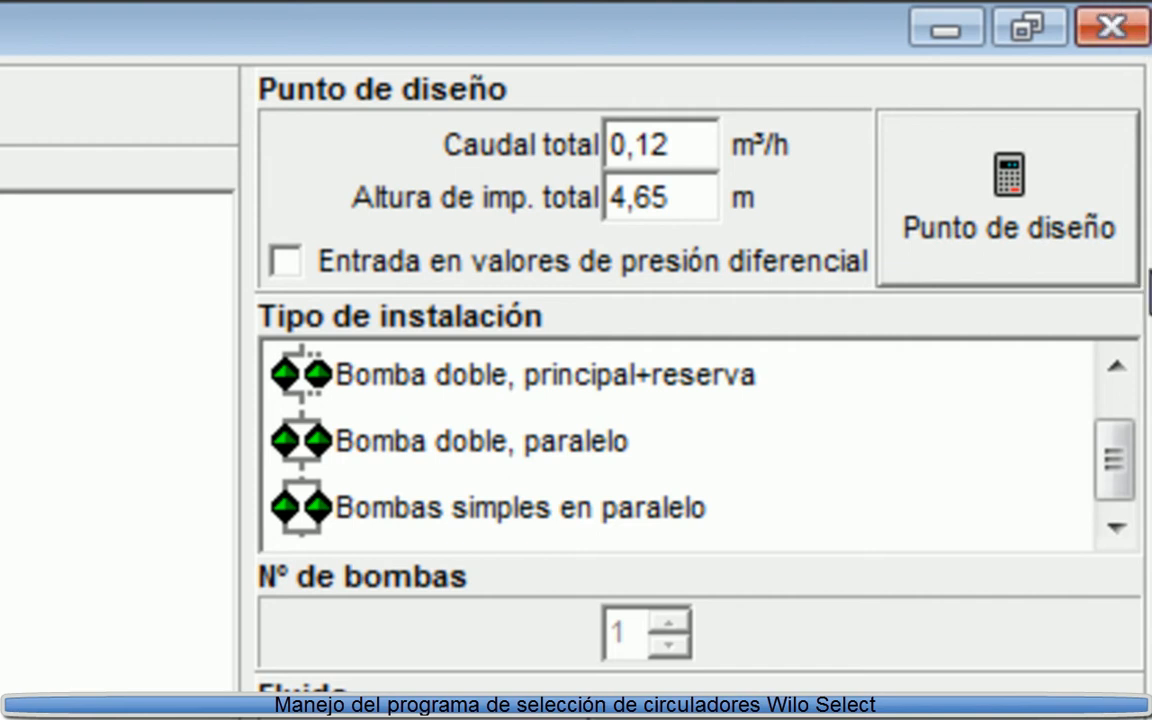
pyautogui.click(1116, 368)
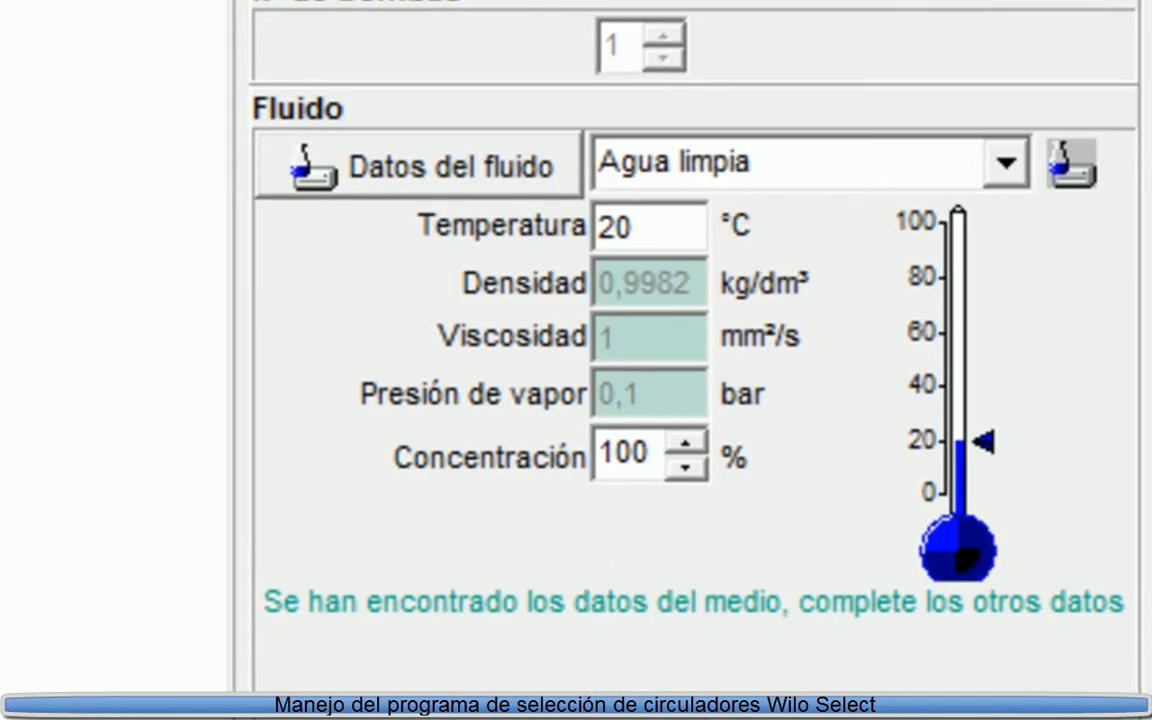
pyautogui.click(1008, 166)
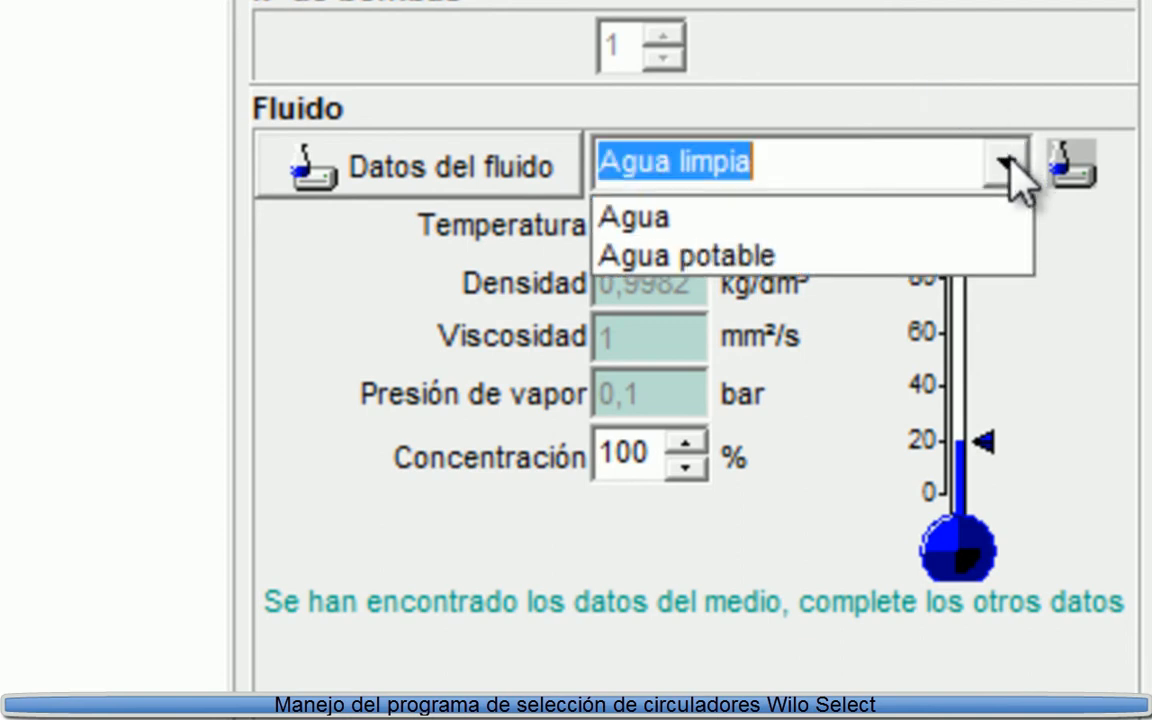
pyautogui.click(918, 267)
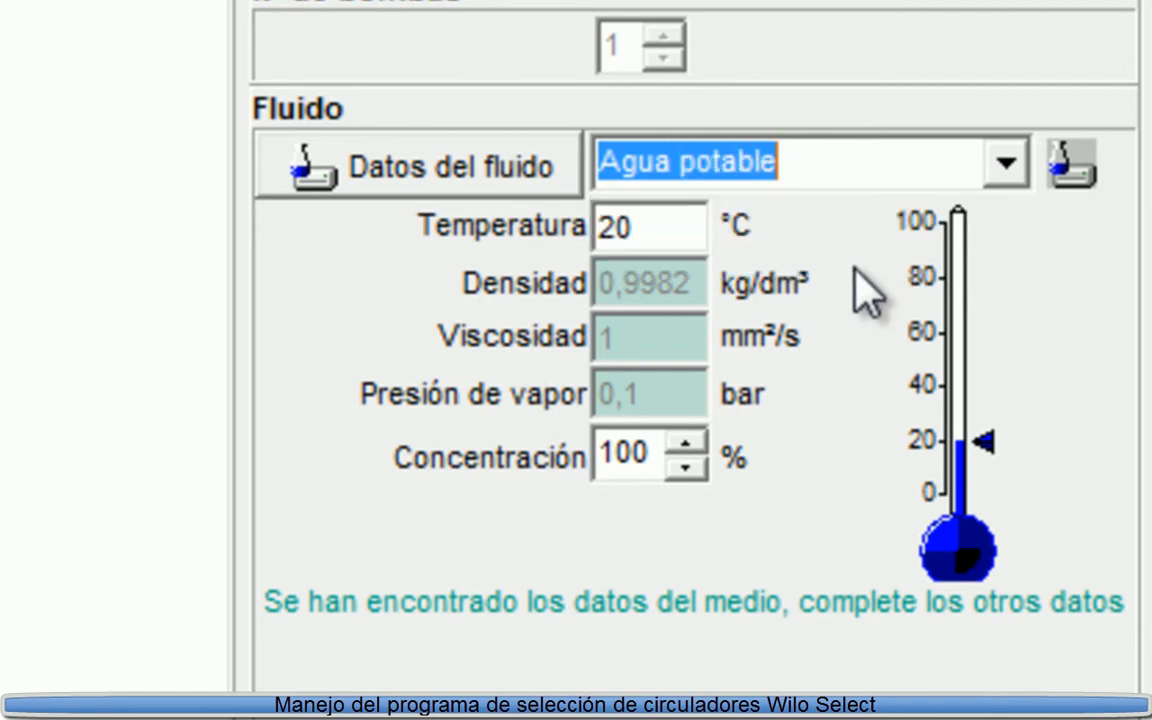
pyautogui.doubleClick(620, 226)
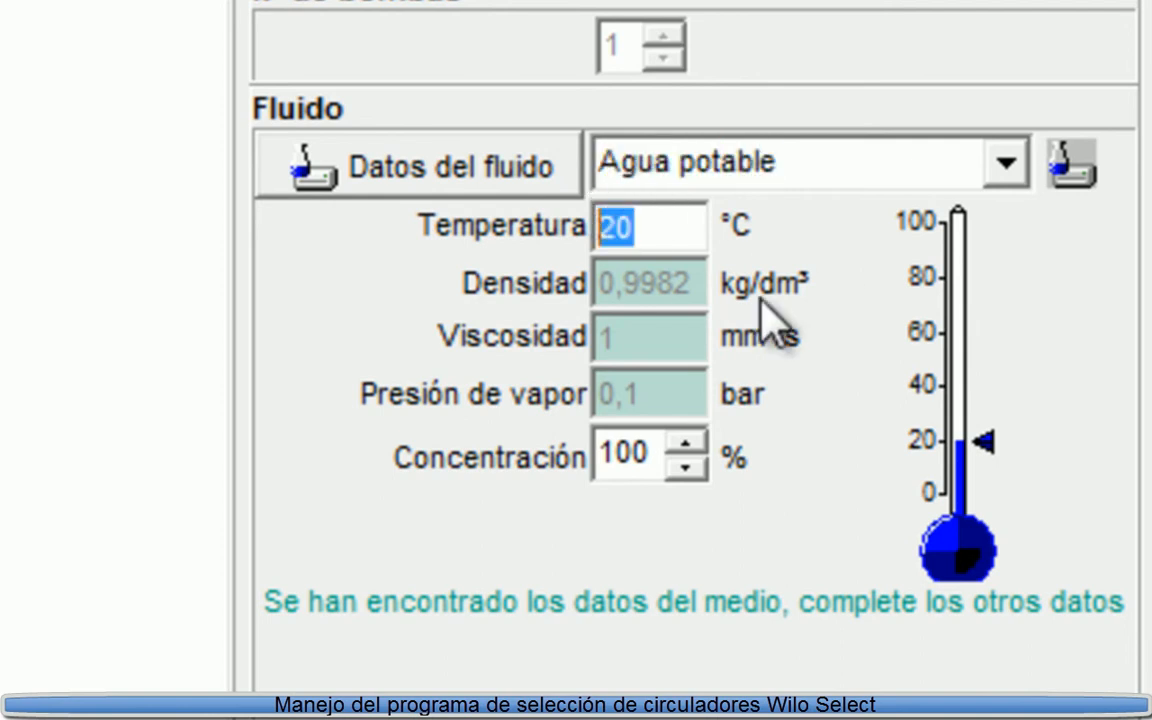
pyautogui.write('5')
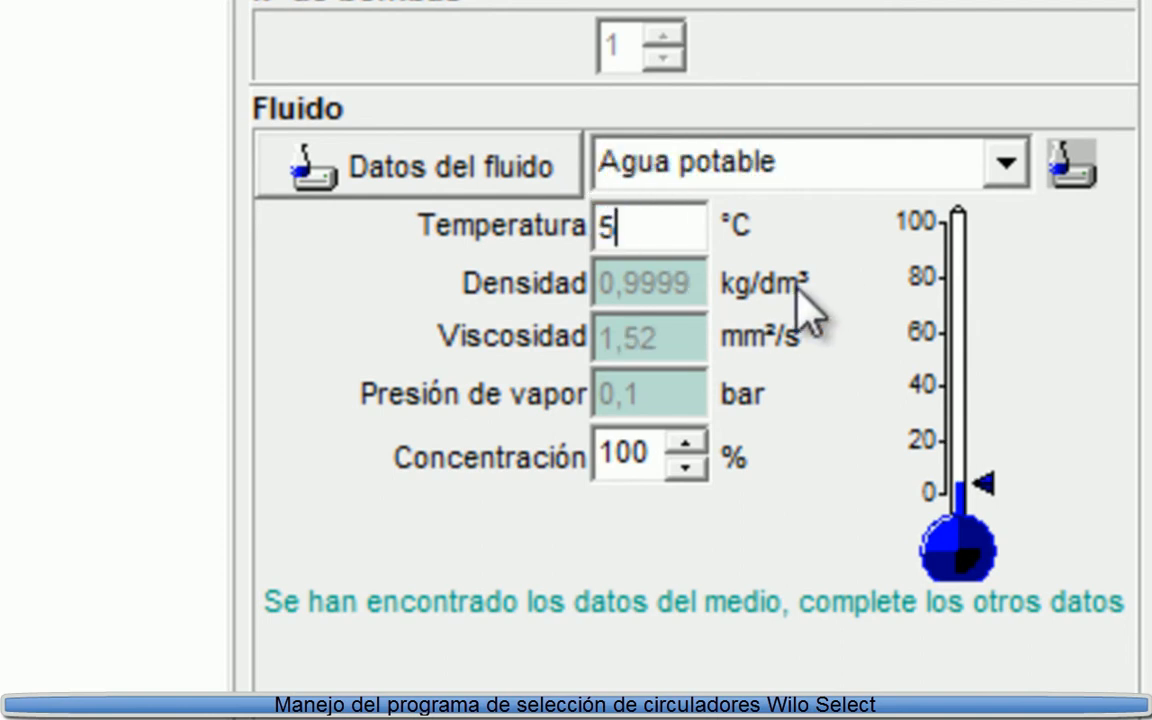
pyautogui.write('0')
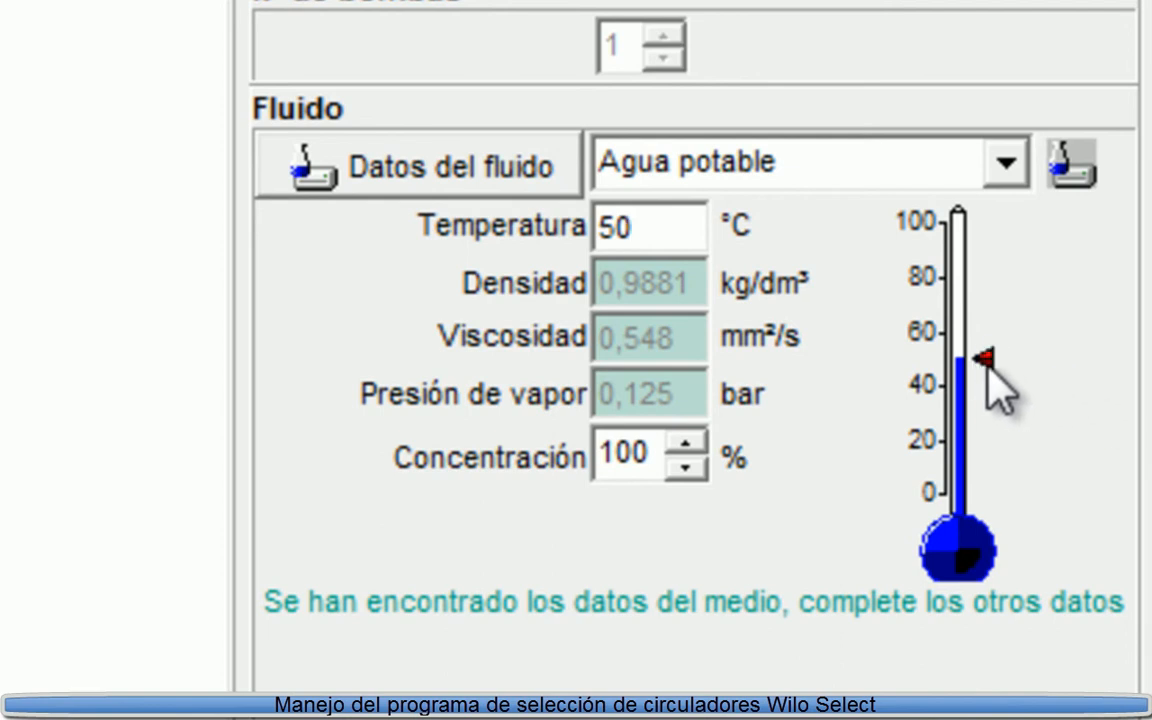
# Vary the fluid temperature on the thermometer scale and set it back to 50 °C.
pyautogui.moveTo(990, 352); pyautogui.dragTo(987, 334)
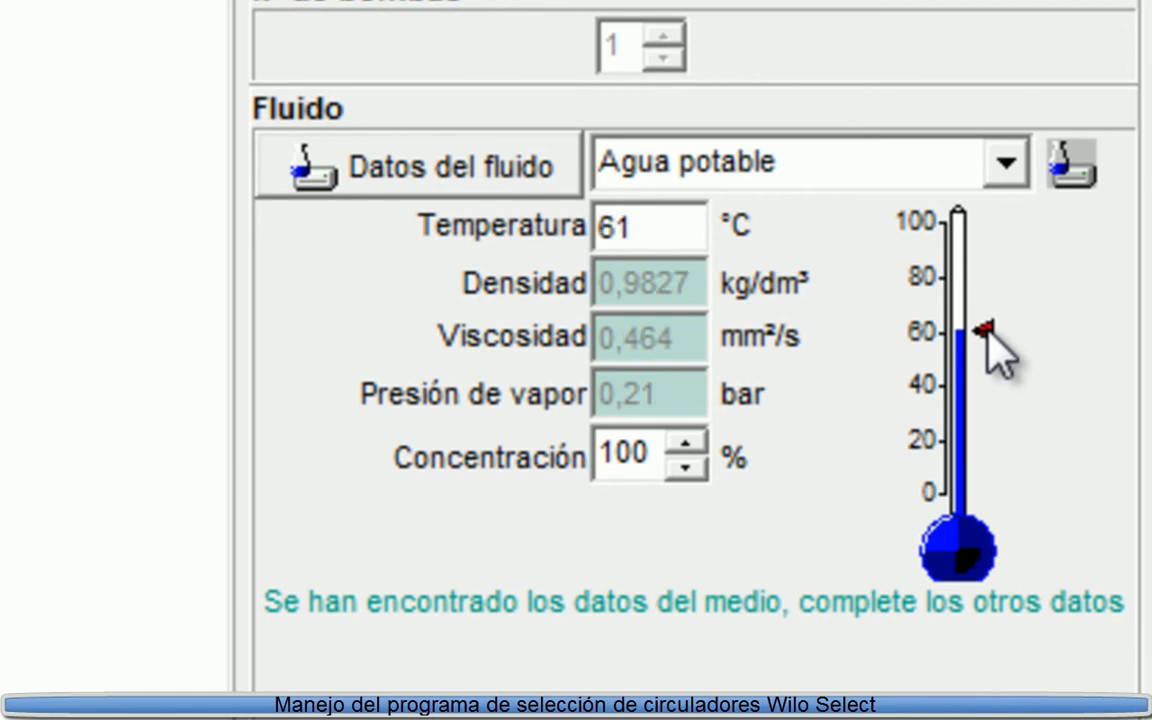
pyautogui.moveTo(985, 330); pyautogui.dragTo(984, 360)
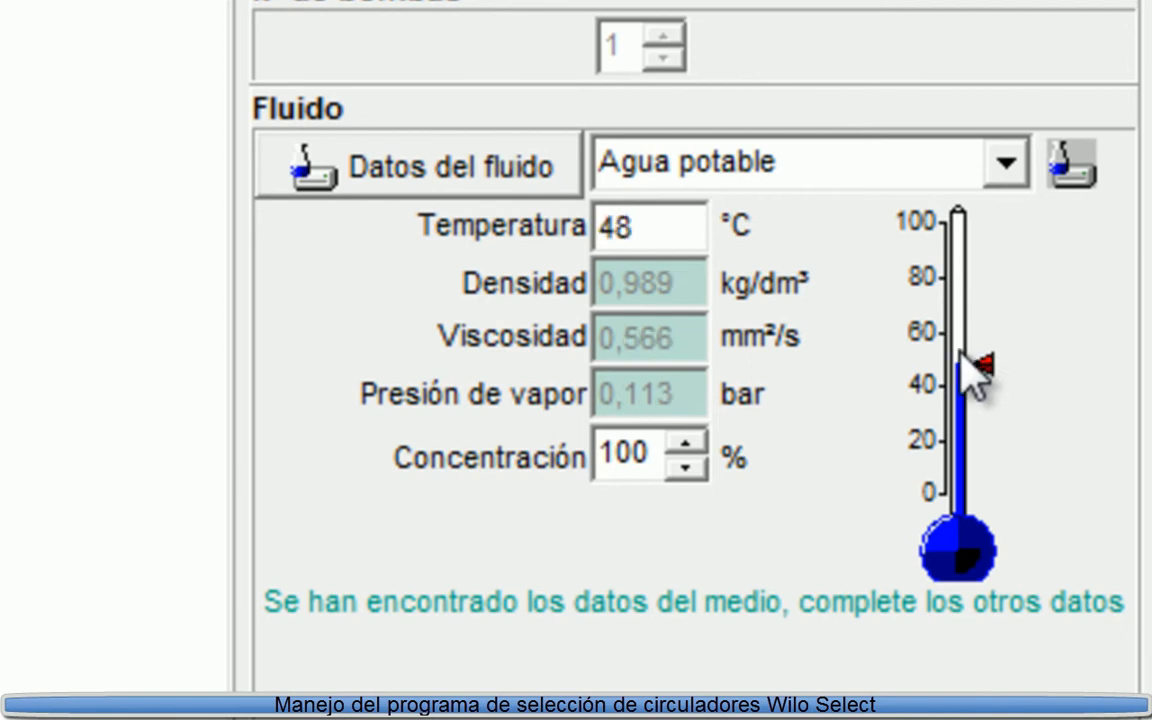
pyautogui.doubleClick(617, 226)
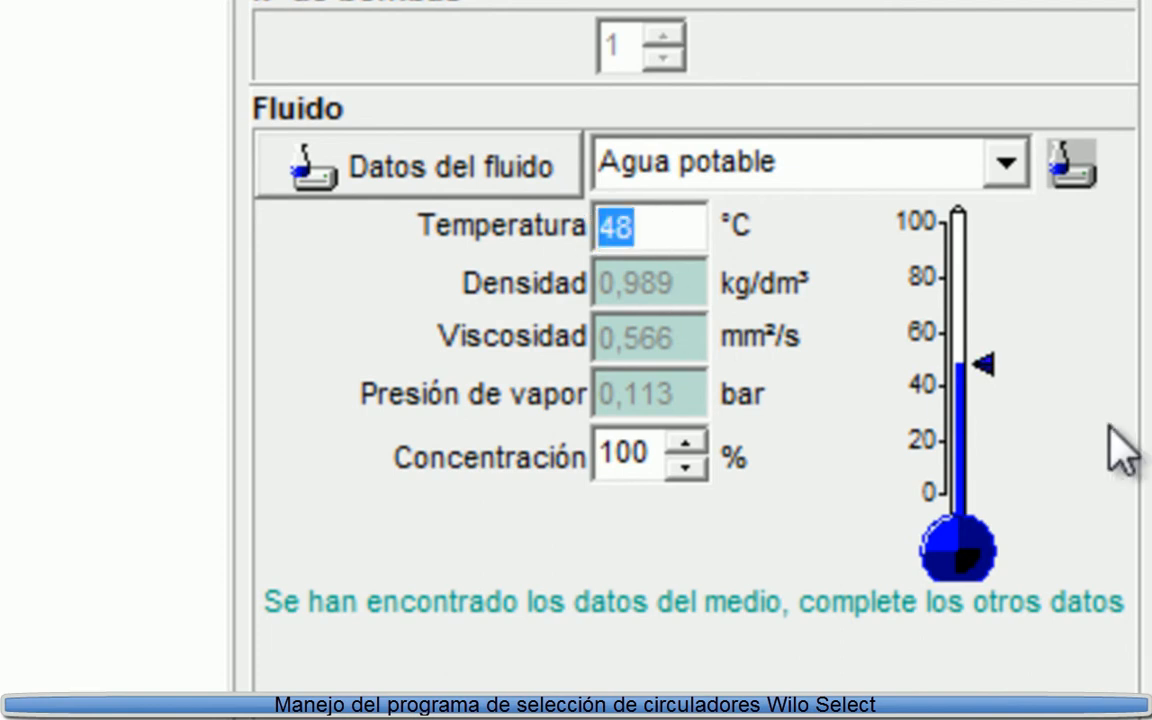
pyautogui.write('50')
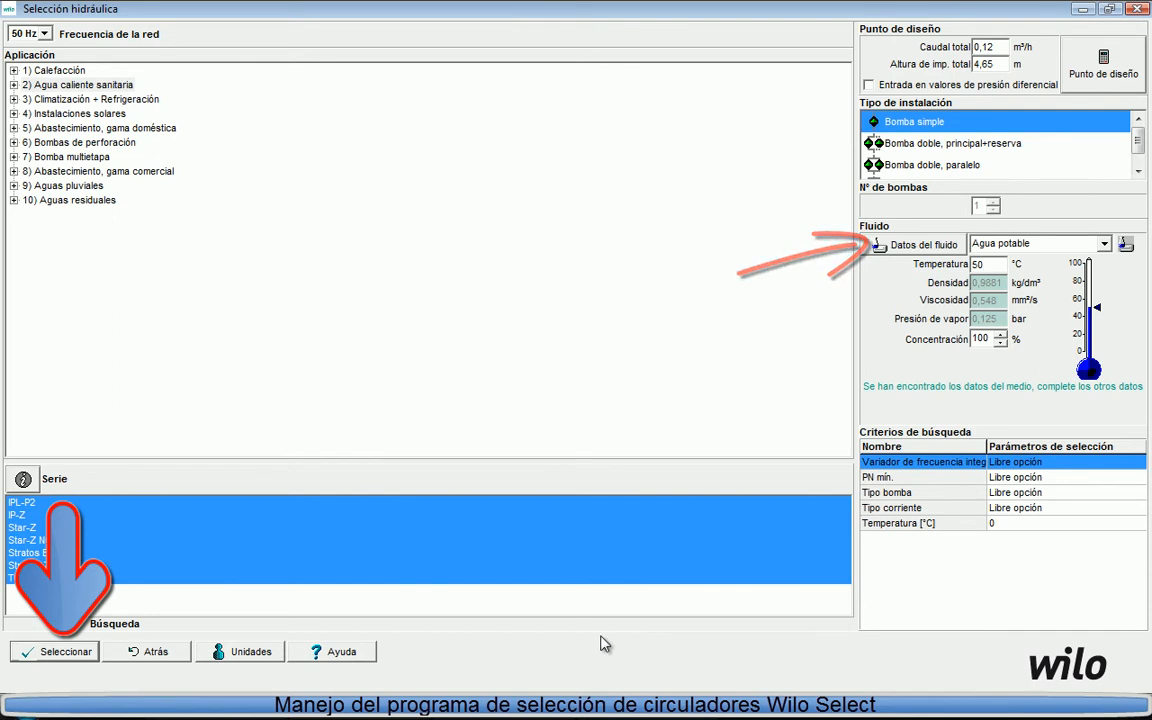
# Run the pump search and display the curves of the Star-Z 25/6 and the Stratos ECO-Z 25/1-5 BMS.
pyautogui.click(66, 662)
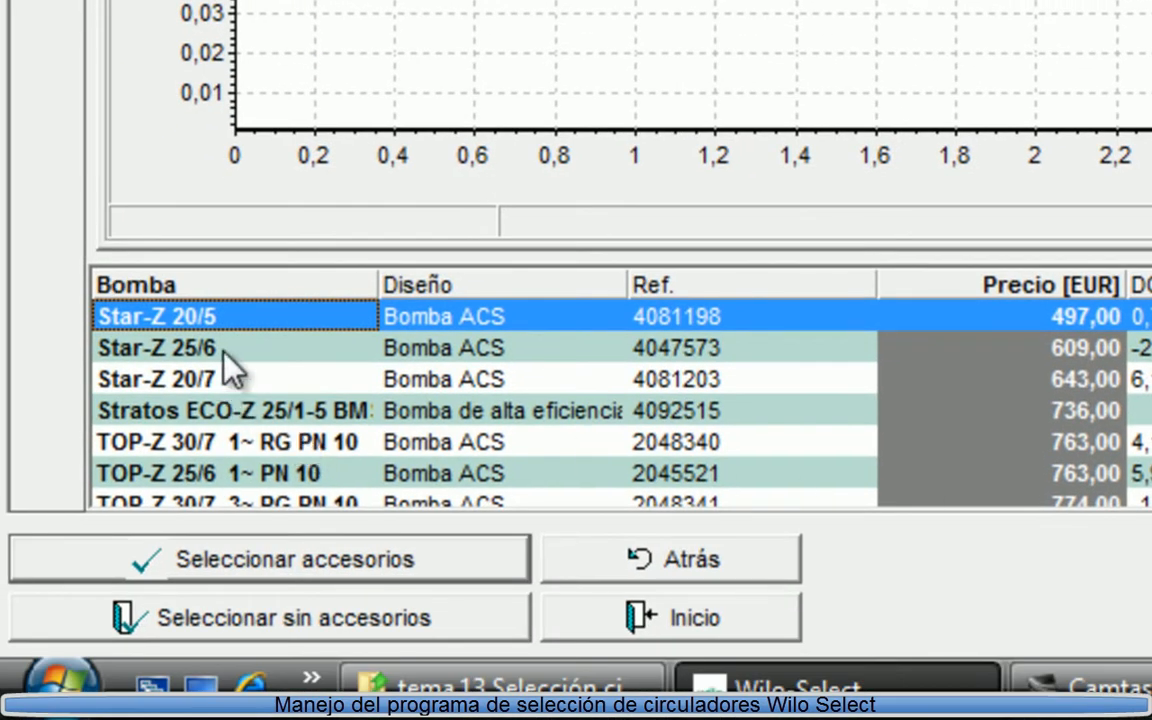
pyautogui.click(223, 352)
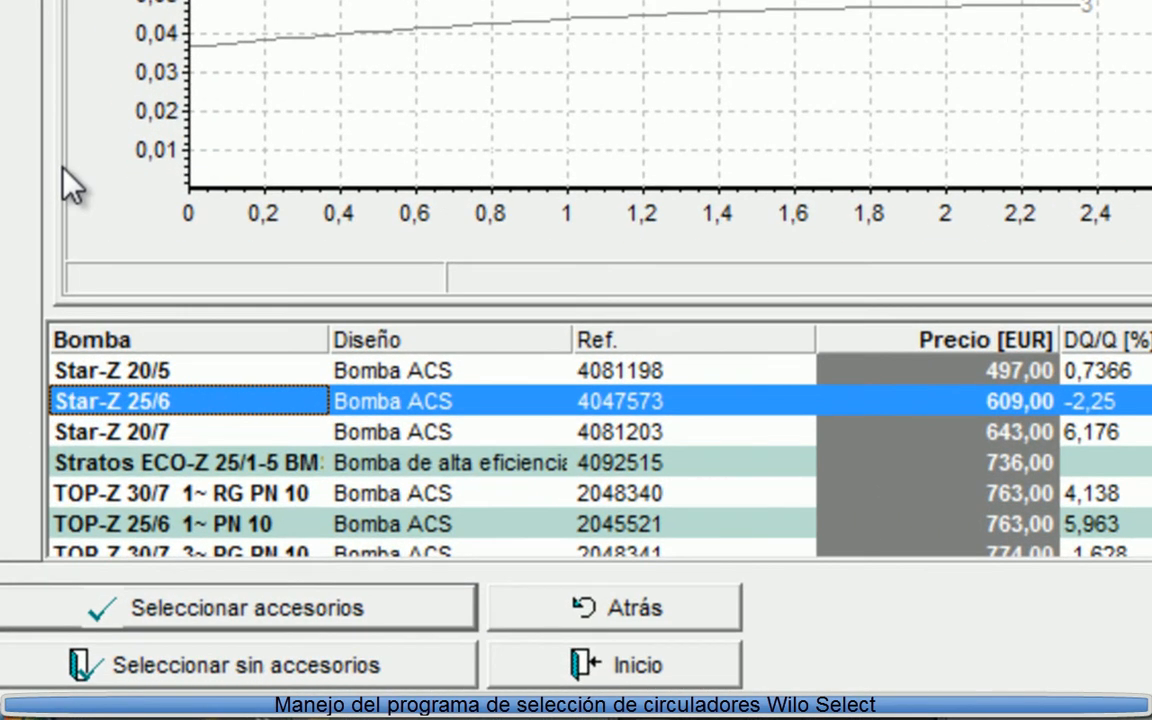
pyautogui.click(262, 465)
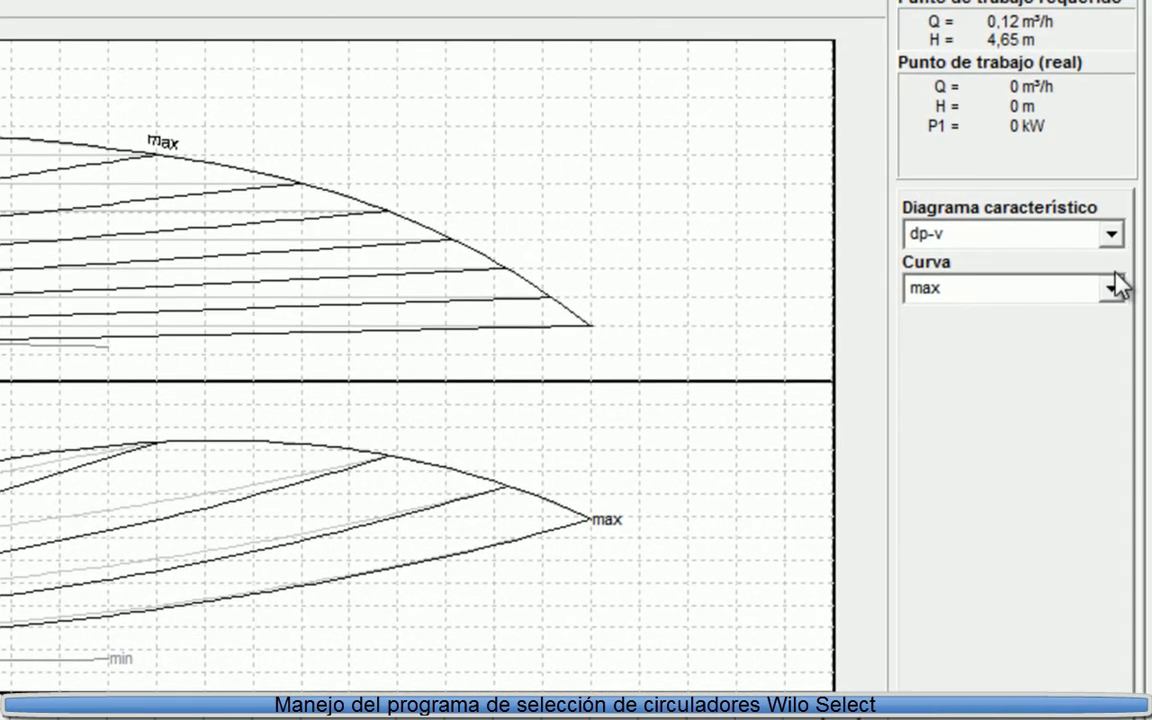
# Check the available curve options and set the Stratos pump's characteristic diagram to dp-c.
pyautogui.click(1112, 289)
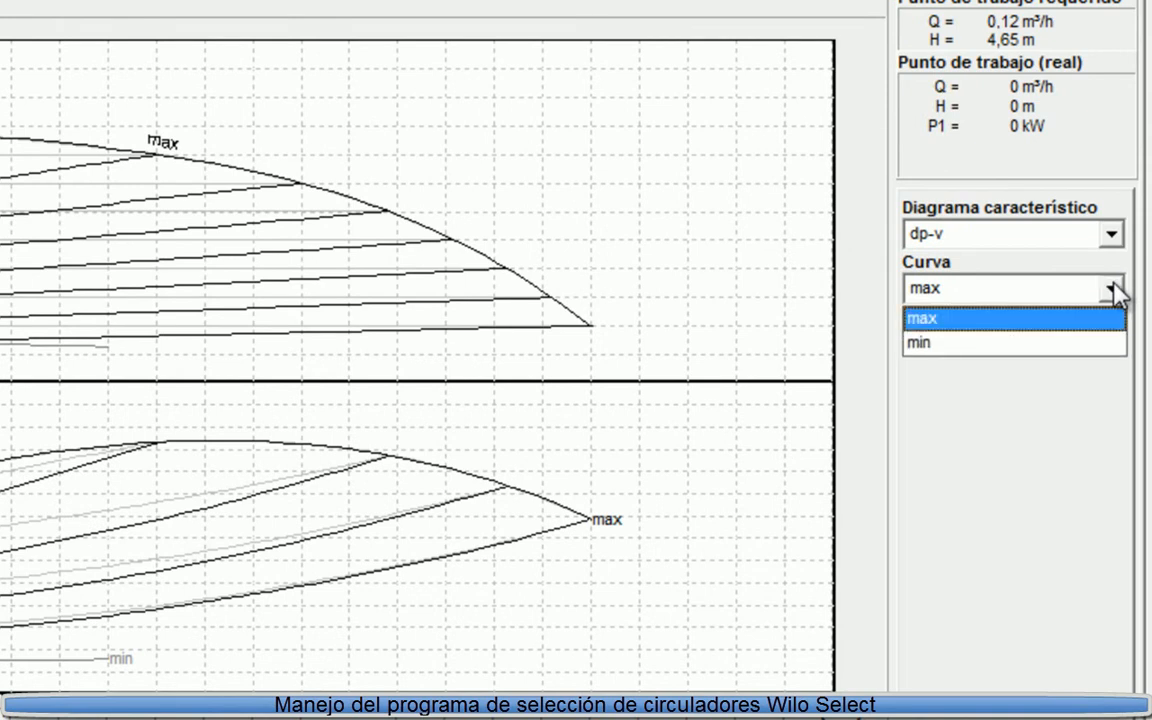
pyautogui.click(1112, 289)
pyautogui.click(1111, 233)
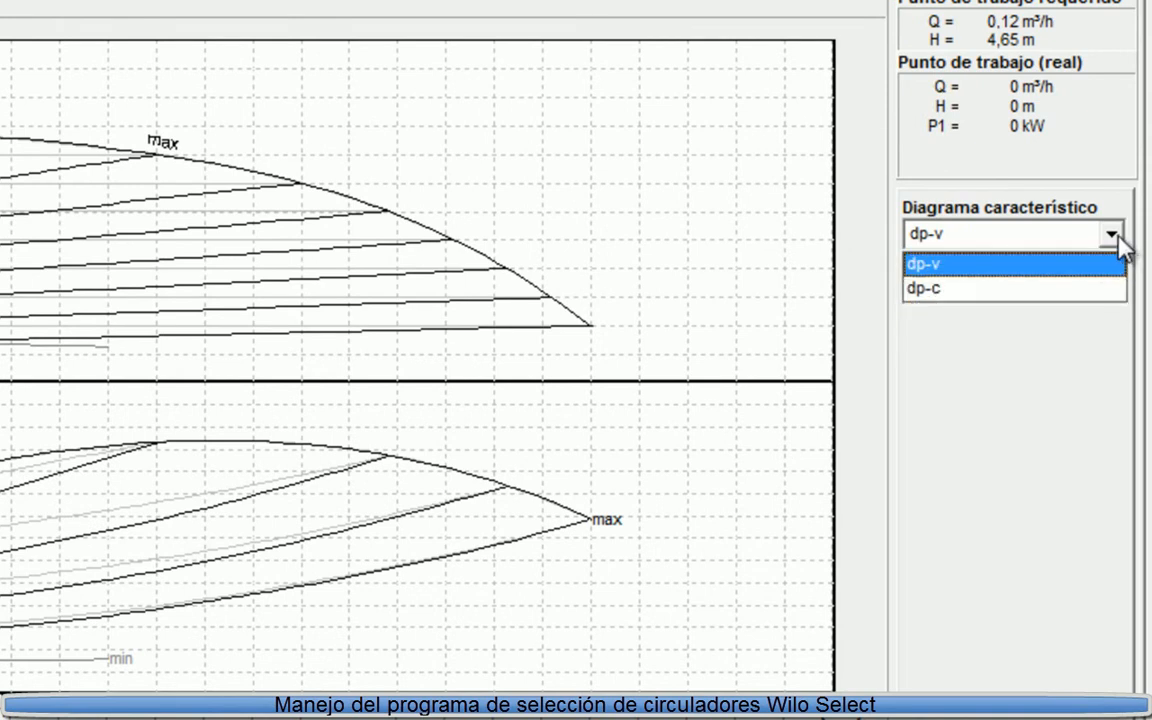
pyautogui.click(1025, 290)
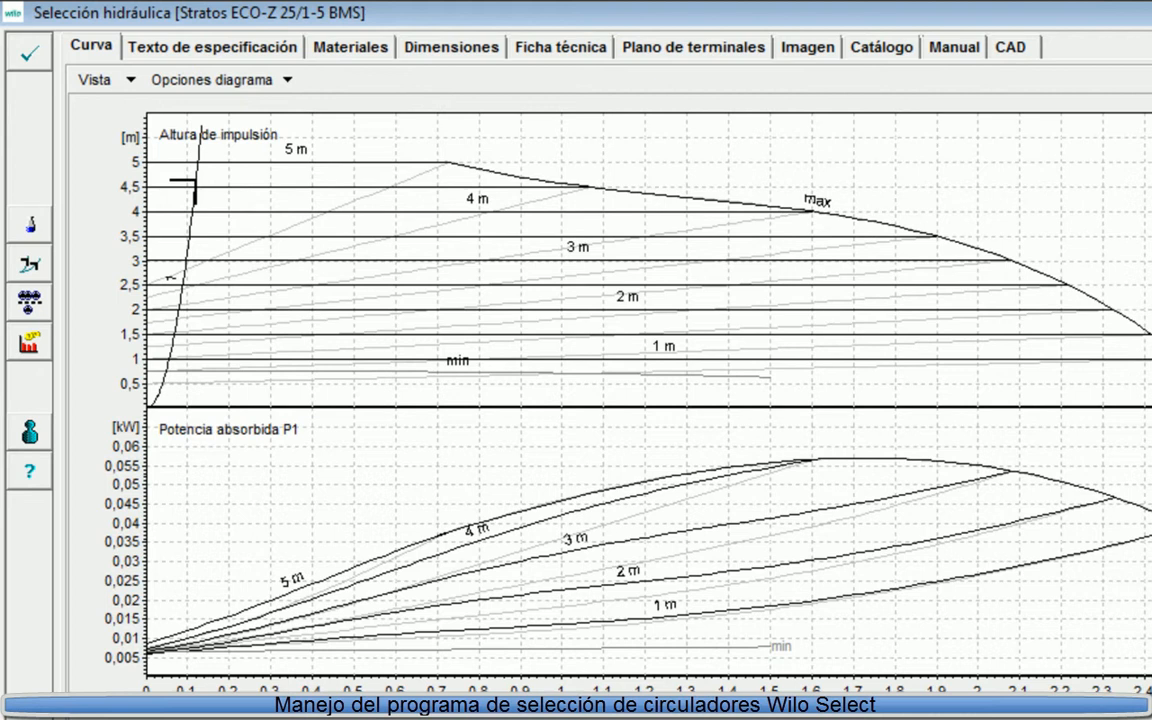
# View the Stratos ECO-Z 25/1-5 BMS image and examine its technical sheet from operating data to materials and dimensions.
pyautogui.click(826, 50)
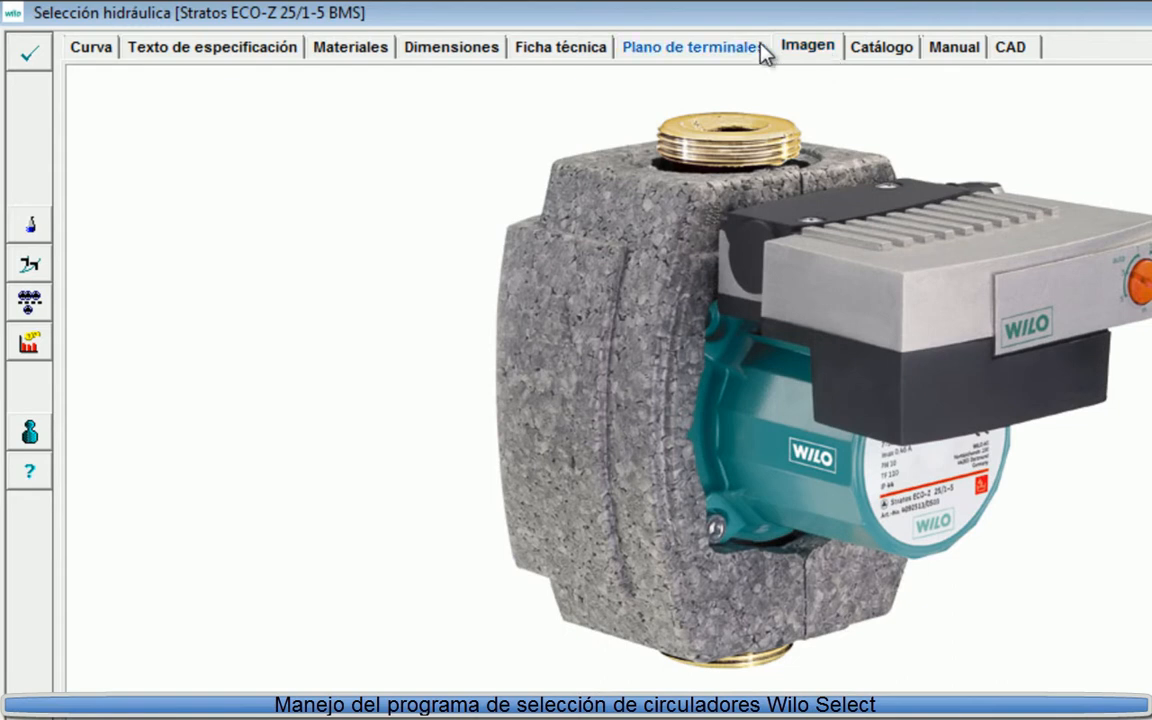
pyautogui.click(551, 50)
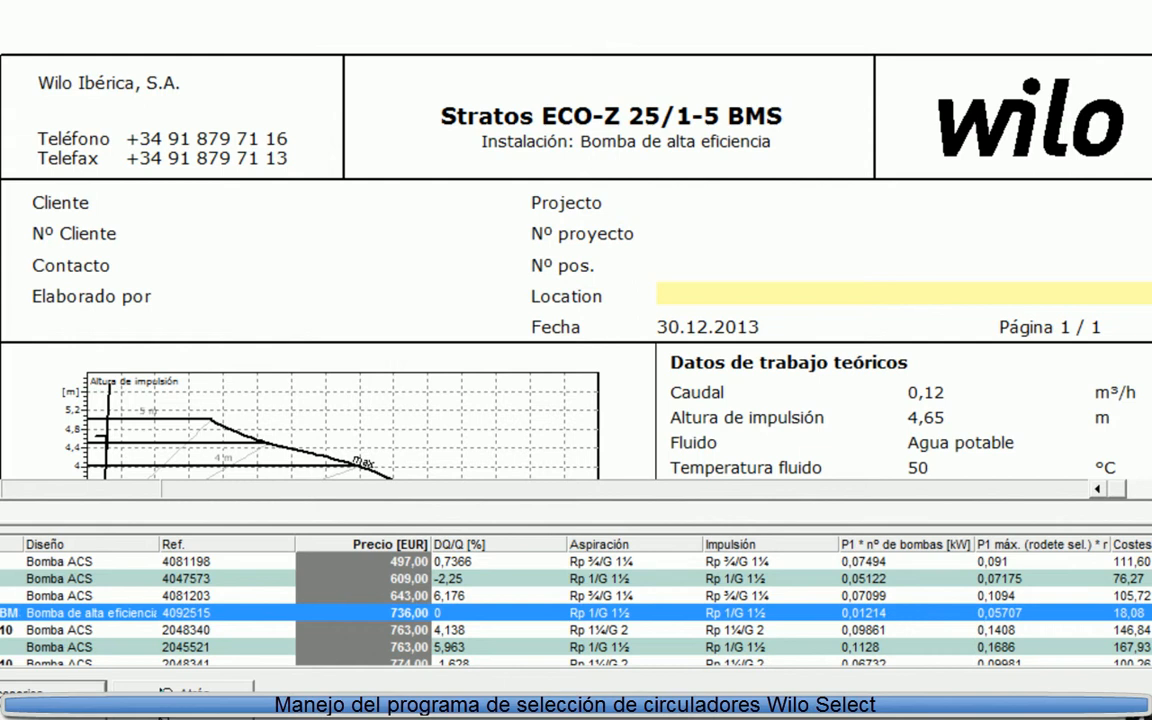
pyautogui.scroll(-5, 576, 240)
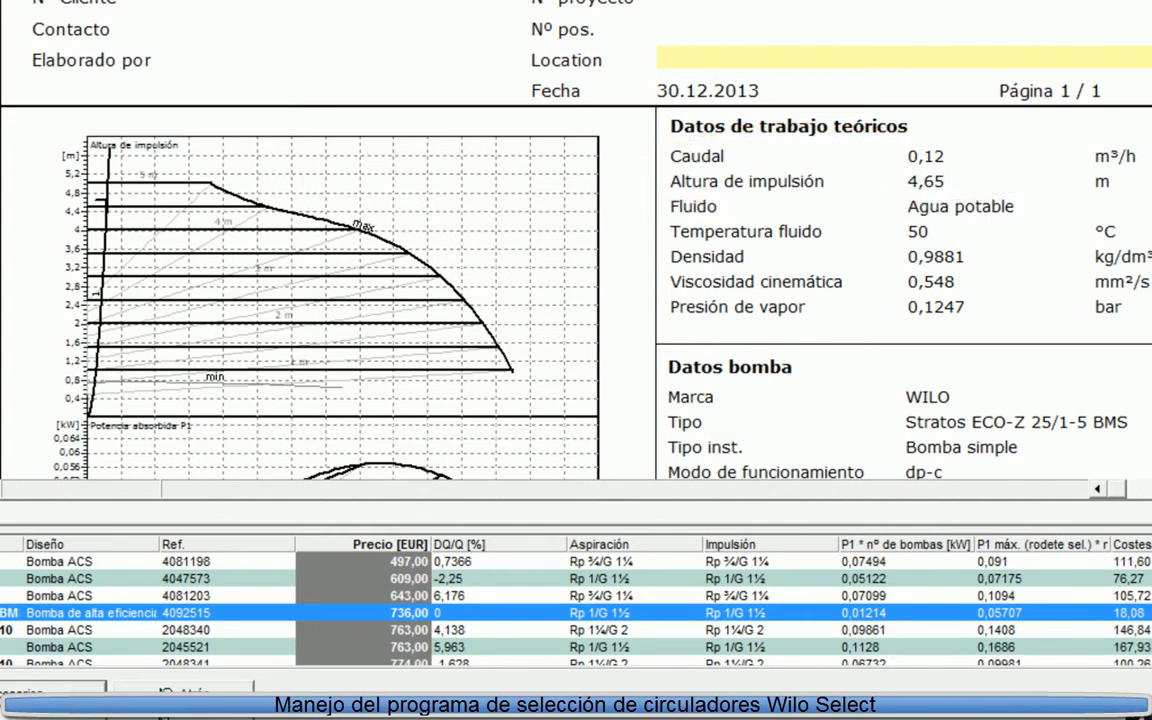
pyautogui.scroll(-4, 576, 240)
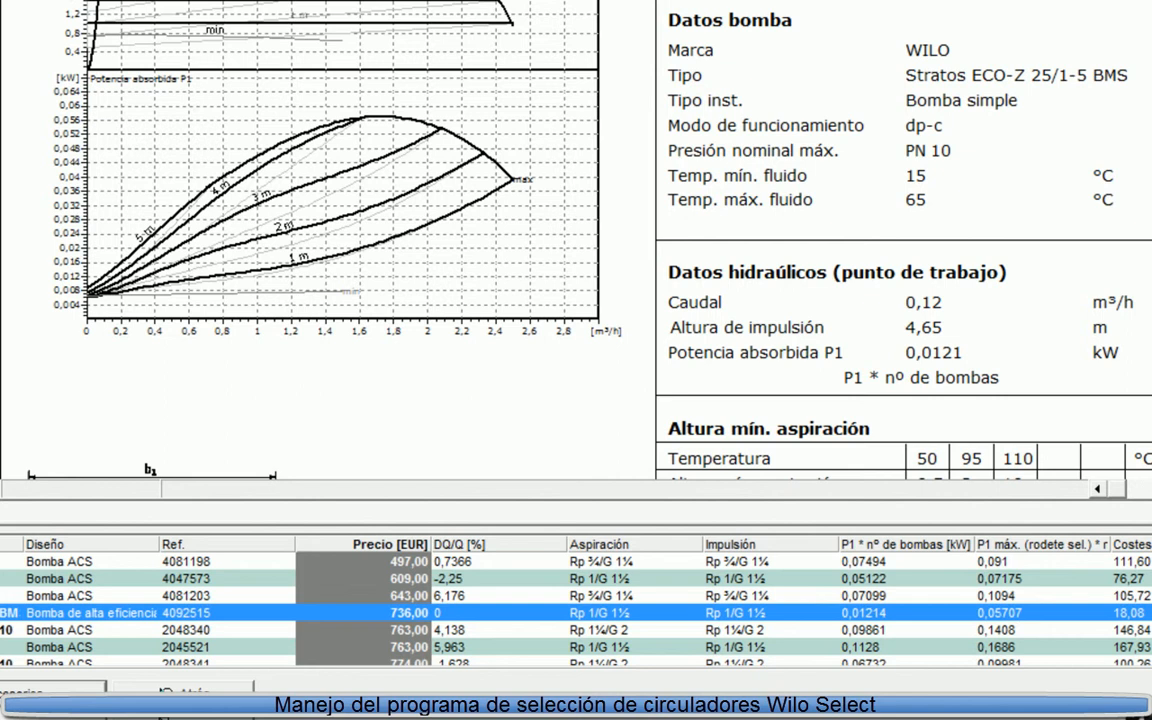
pyautogui.scroll(-5, 576, 240)
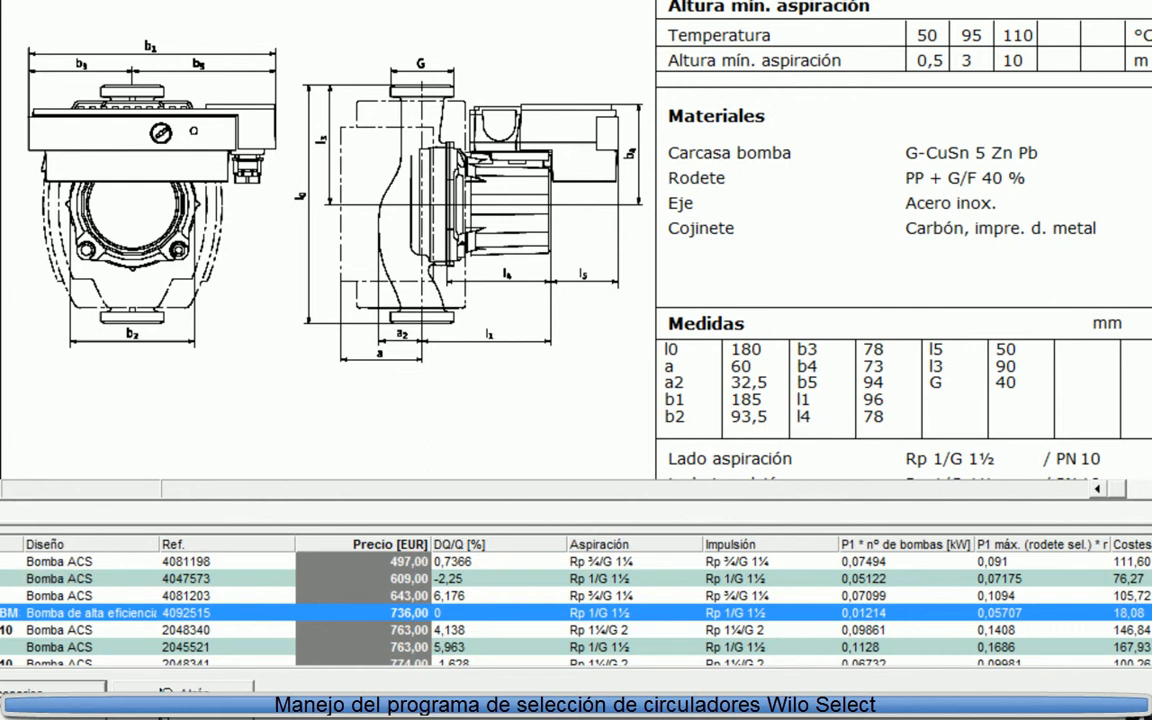
# Examine the technical sheet of the Star-Z 20/5, checking its operating point, pump data and hydraulic data.
pyautogui.click(498, 562)
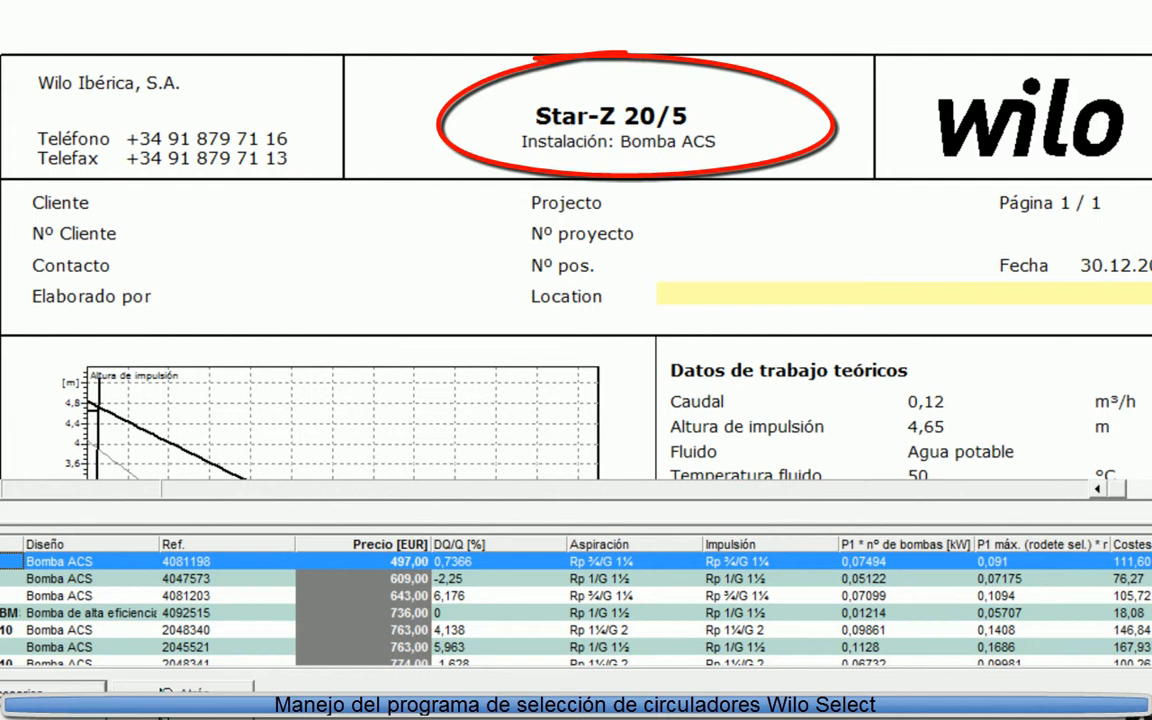
pyautogui.scroll(-4, 576, 240)
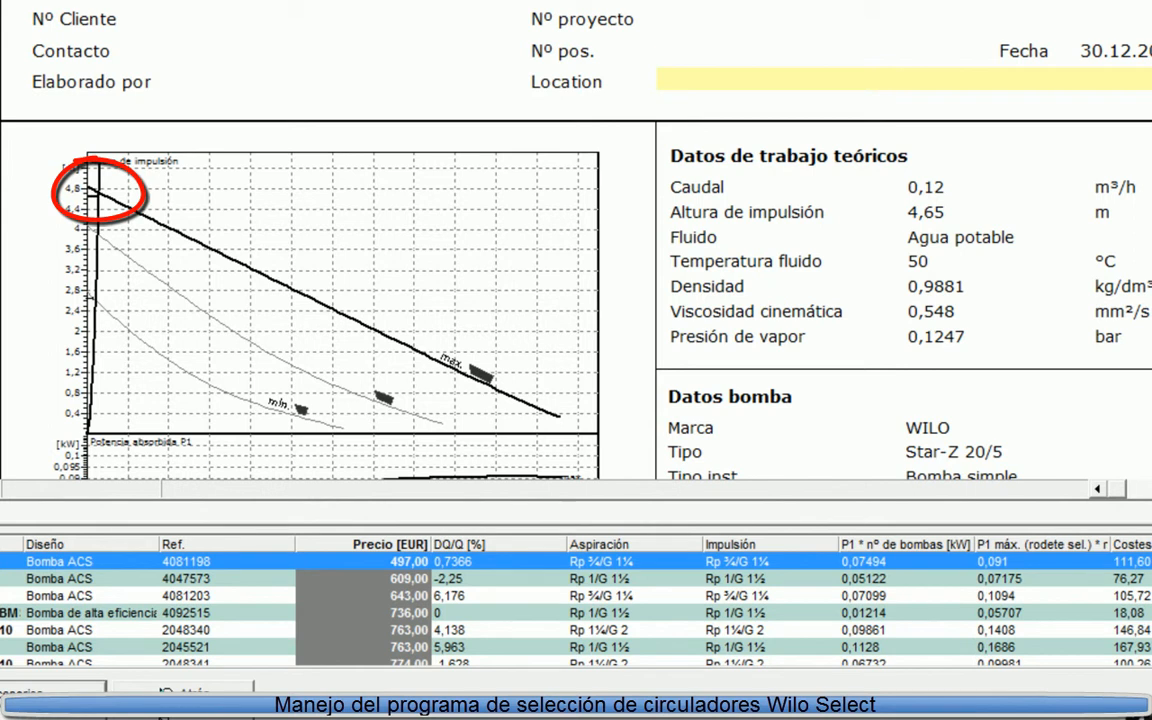
pyautogui.scroll(-3, 576, 240)
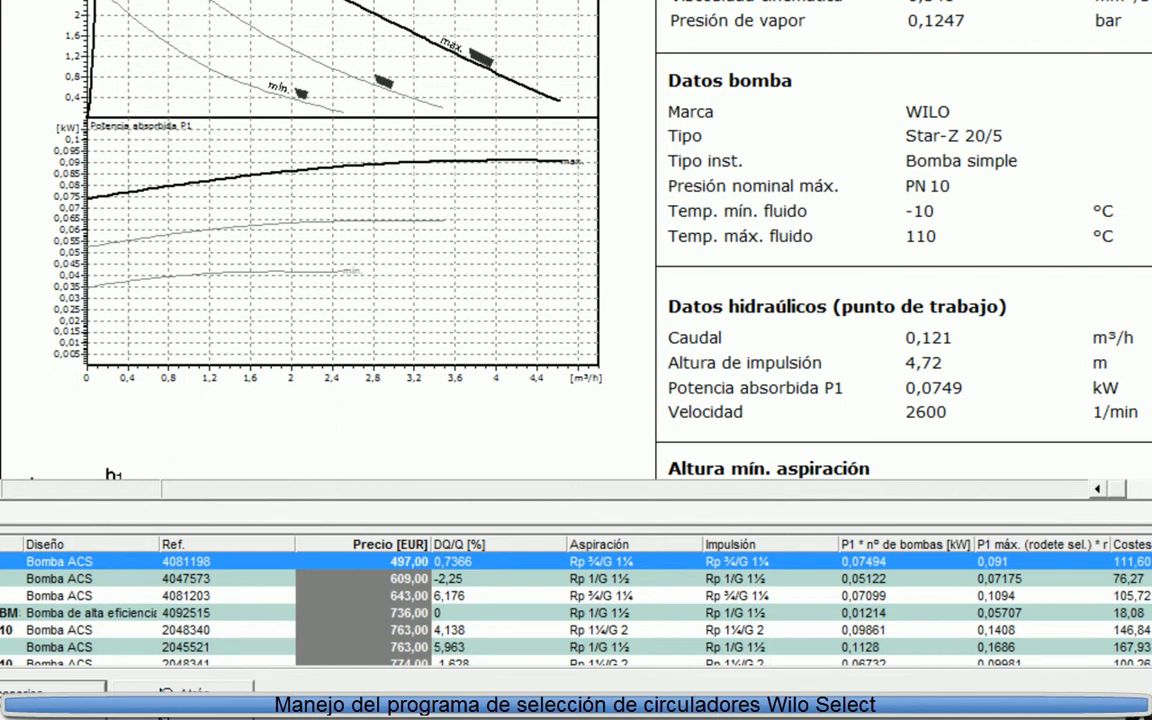
# Examine the curves and hydraulic data in the Star-Z 25/6 technical sheet, and display its terminal wiring diagram.
pyautogui.click(10, 579)
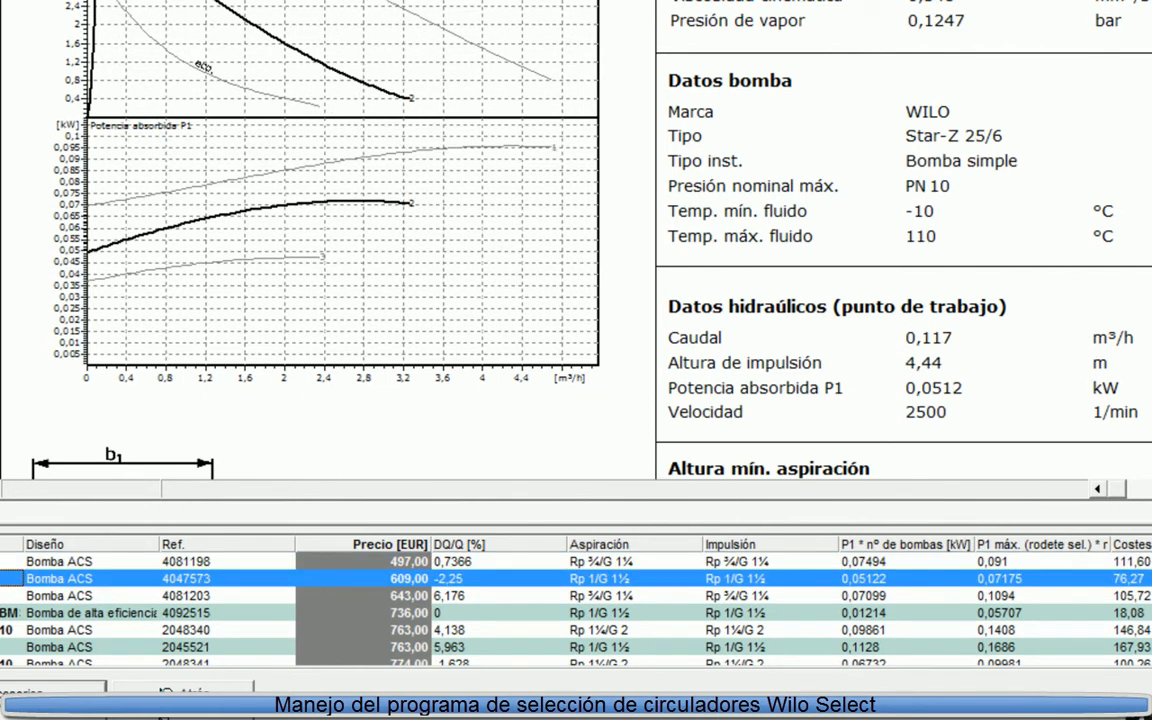
pyautogui.scroll(5, 576, 240)
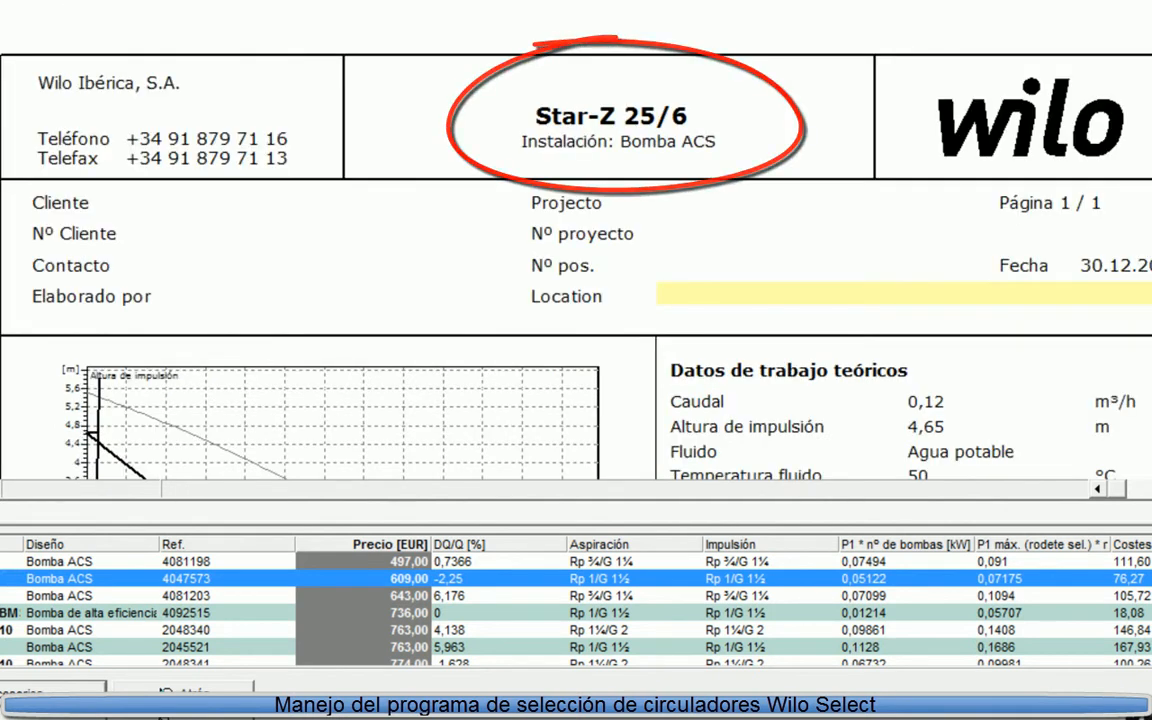
pyautogui.scroll(-3, 576, 240)
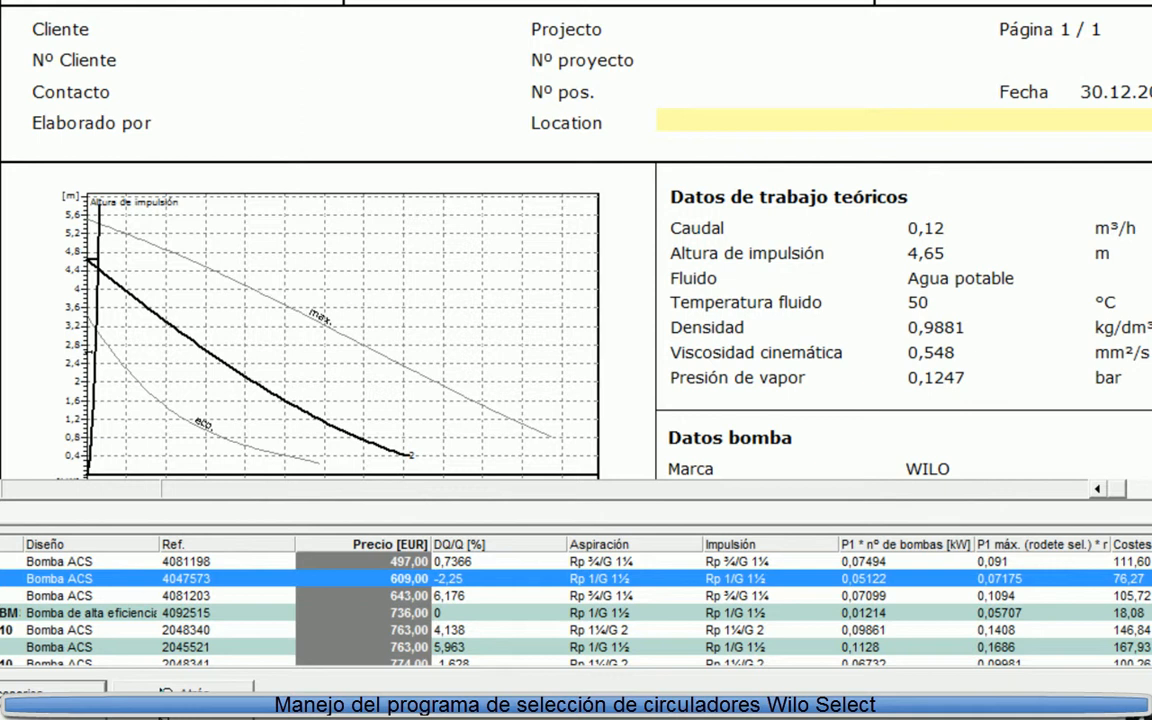
pyautogui.scroll(-5, 578, 240)
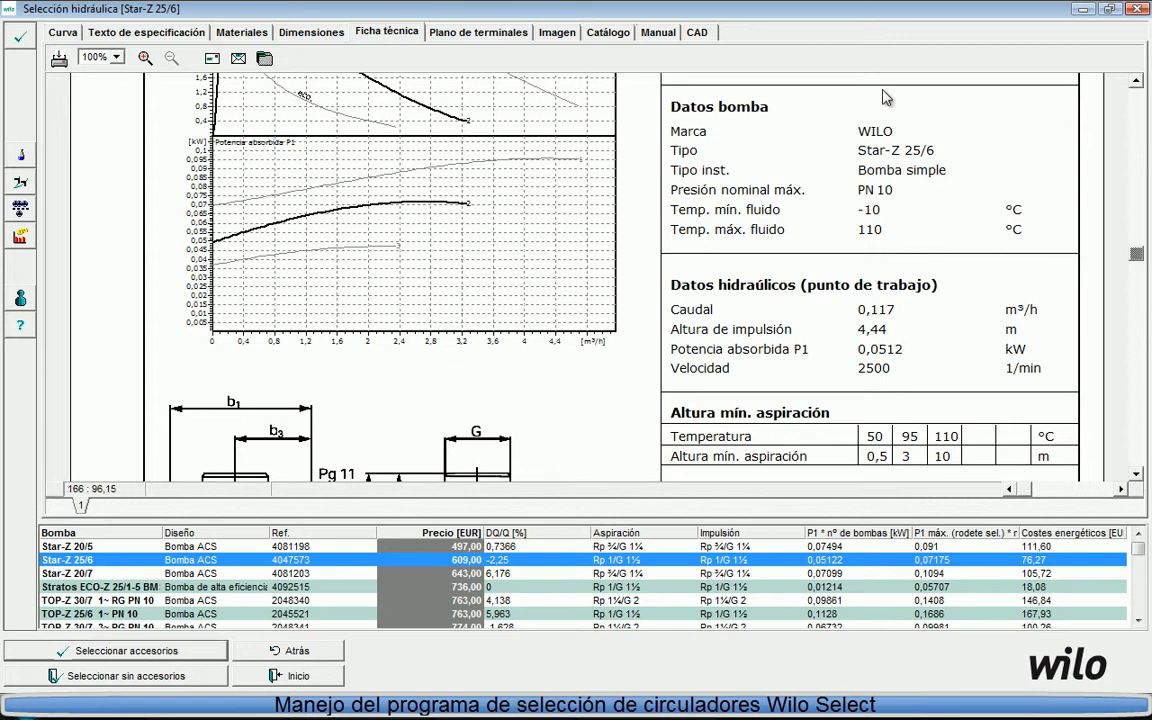
pyautogui.click(503, 36)
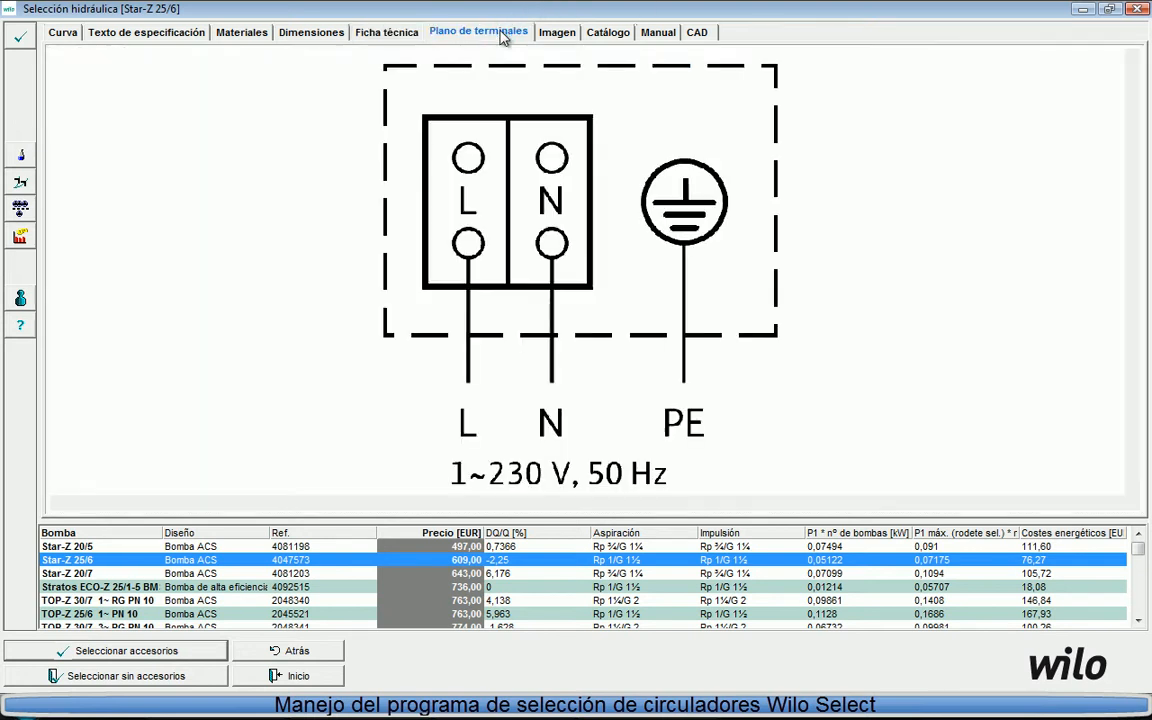